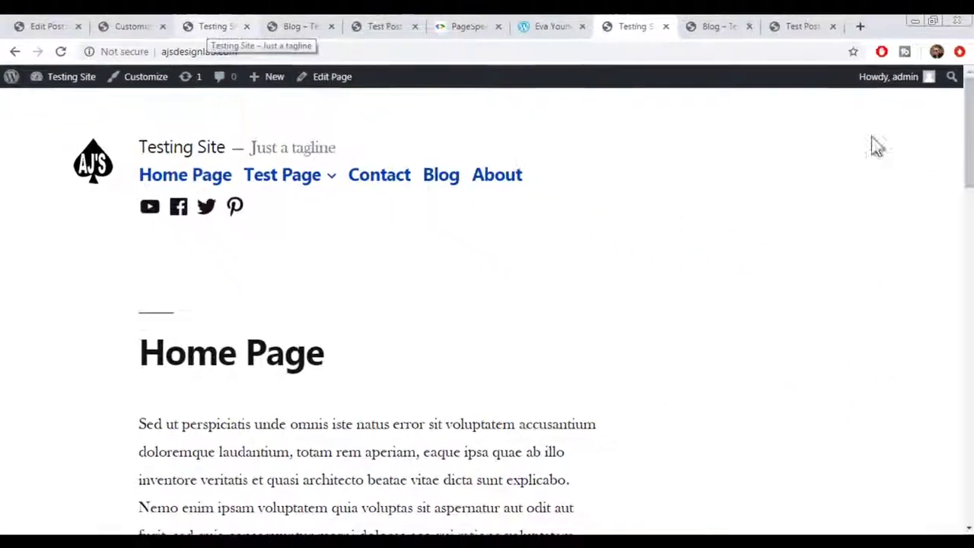
- Show the restyled site, close the Test Page submenu and scroll to check the sticky header
{"action": "left_click", "coordinate": [208, 29]}
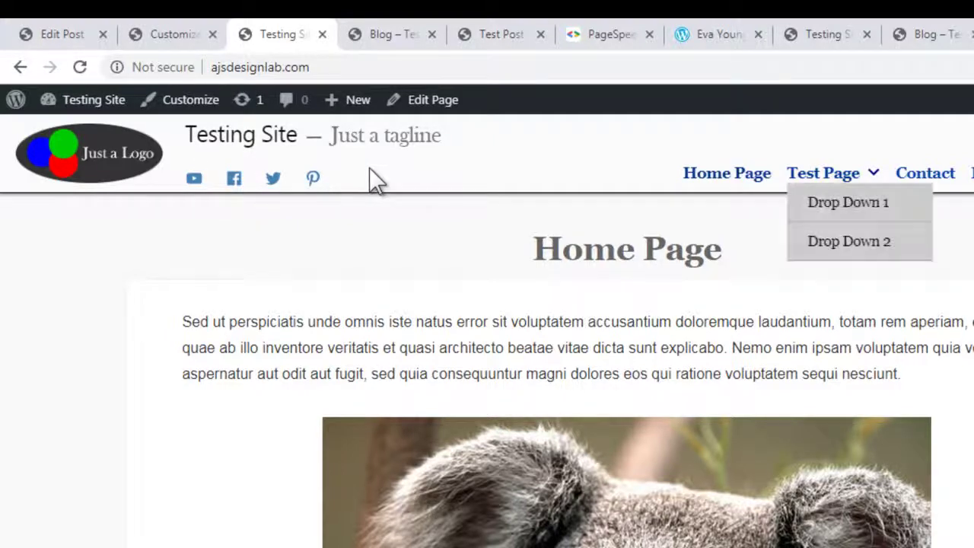
{"action": "left_click", "coordinate": [822, 178]}
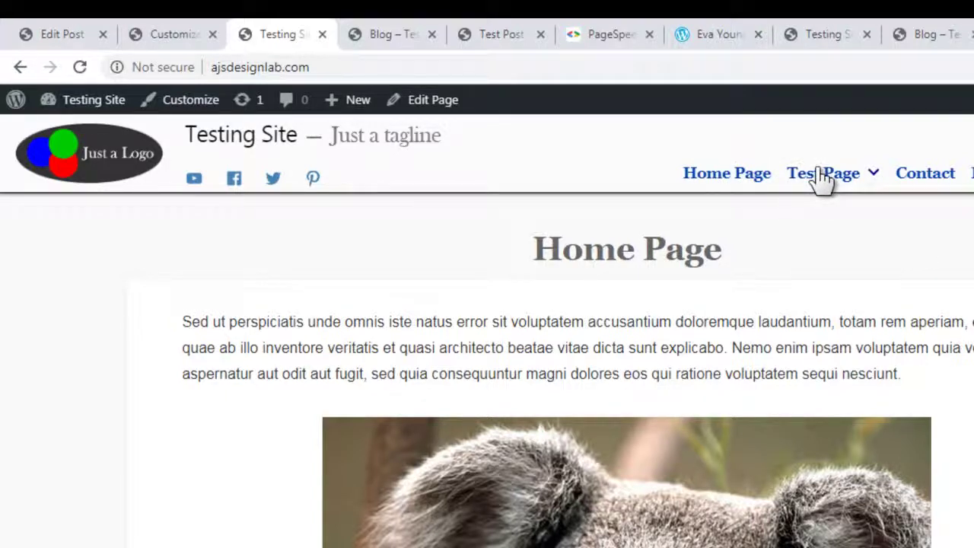
{"action": "scroll", "coordinate": [891, 185], "scroll_direction": "down", "scroll_amount": 2}
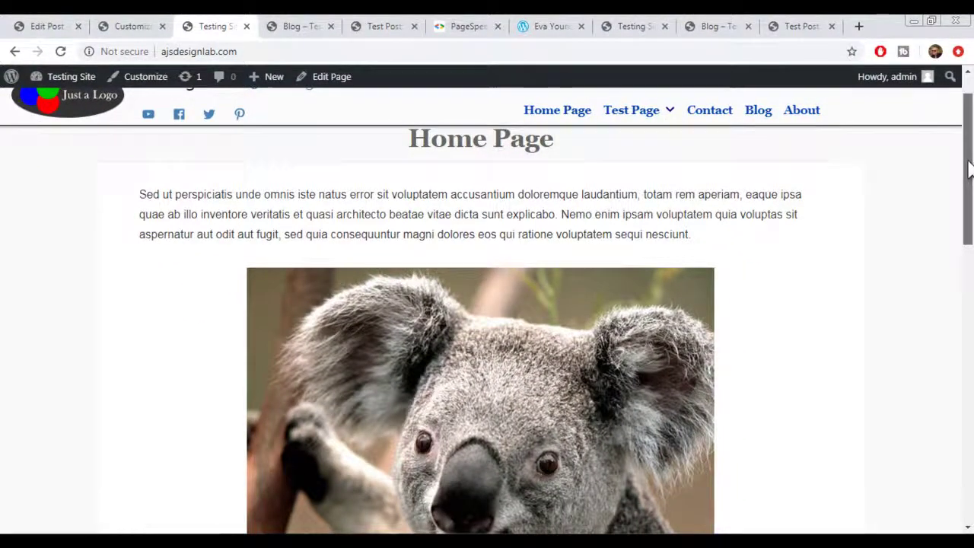
{"action": "scroll", "coordinate": [968, 169], "scroll_direction": "down", "scroll_amount": 1}
{"action": "scroll", "coordinate": [968, 169], "scroll_direction": "down", "scroll_amount": 1}
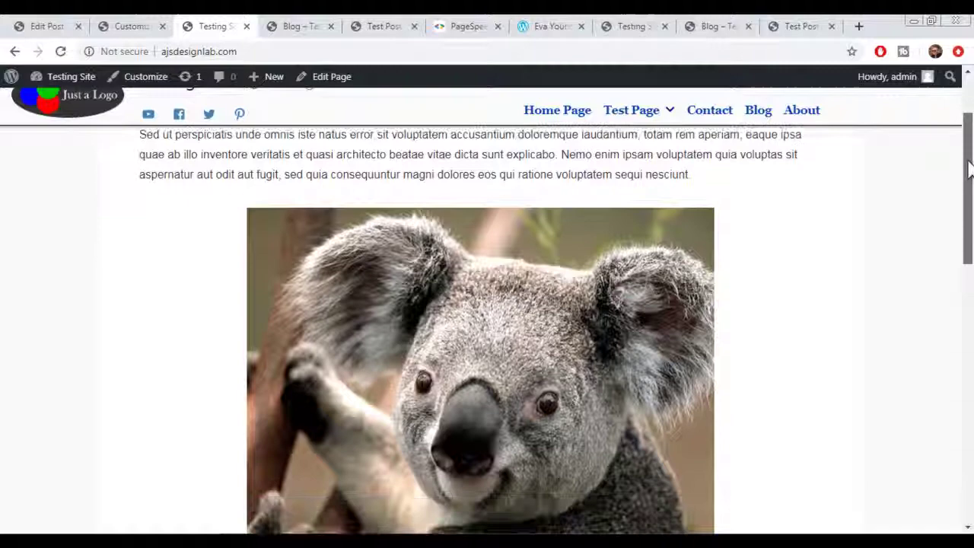
{"action": "scroll", "coordinate": [969, 169], "scroll_direction": "down", "scroll_amount": 1}
{"action": "scroll", "coordinate": [969, 179], "scroll_direction": "down", "scroll_amount": 2}
{"action": "scroll", "coordinate": [968, 190], "scroll_direction": "down", "scroll_amount": 2}
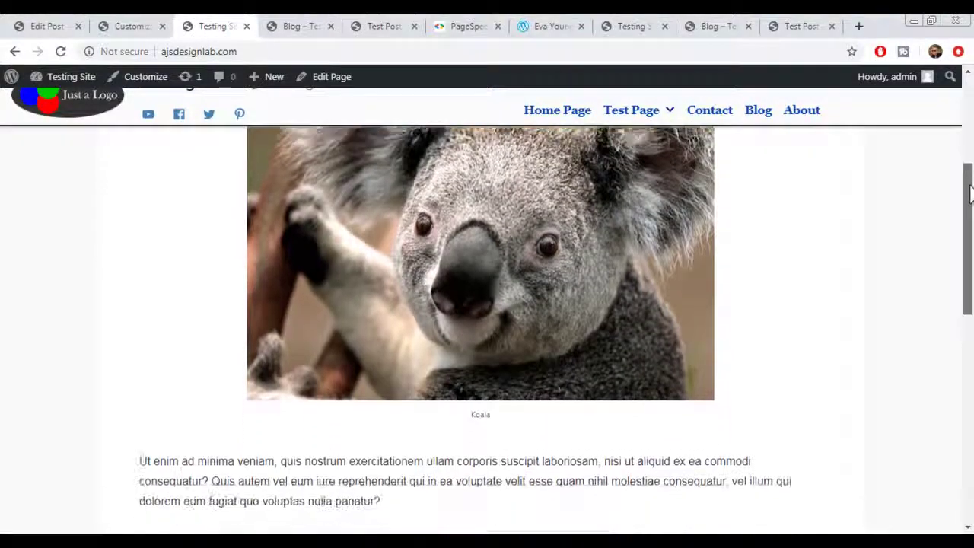
{"action": "scroll", "coordinate": [969, 193], "scroll_direction": "down", "scroll_amount": 1}
{"action": "scroll", "coordinate": [968, 213], "scroll_direction": "up", "scroll_amount": 1}
{"action": "scroll", "coordinate": [969, 244], "scroll_direction": "up", "scroll_amount": 3}
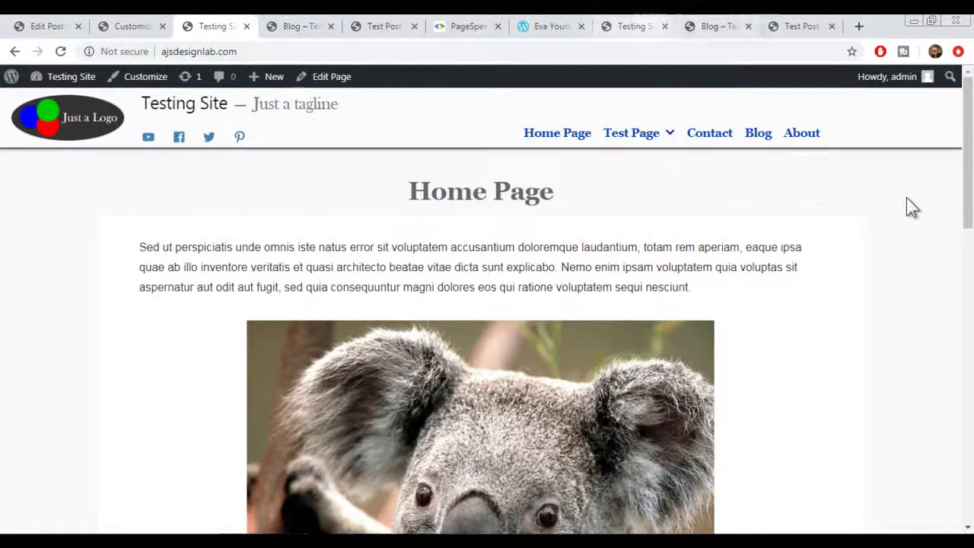
- Show the default-styled Blog page and scroll past Test Post and Hello world!, then back up
{"action": "left_click", "coordinate": [711, 27]}
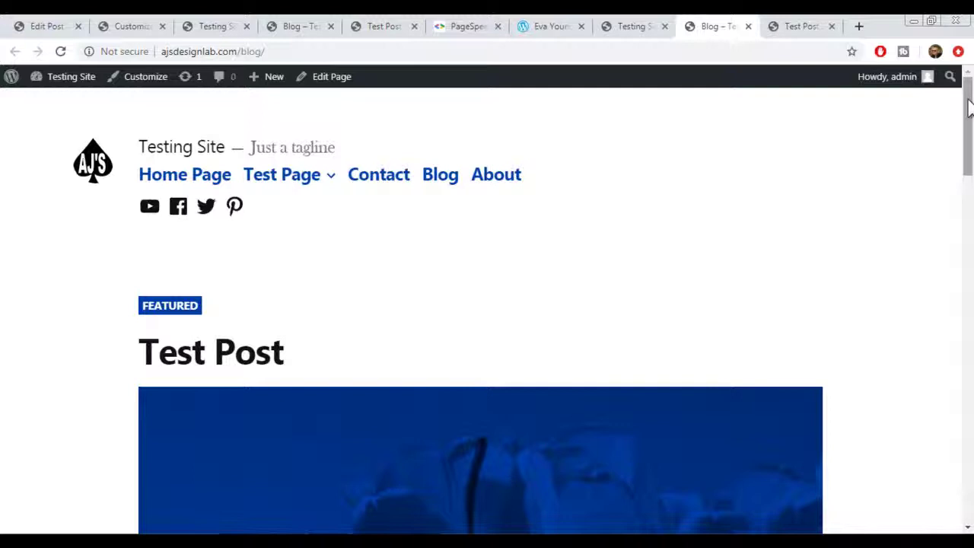
{"action": "scroll", "coordinate": [968, 108], "scroll_direction": "down", "scroll_amount": 3}
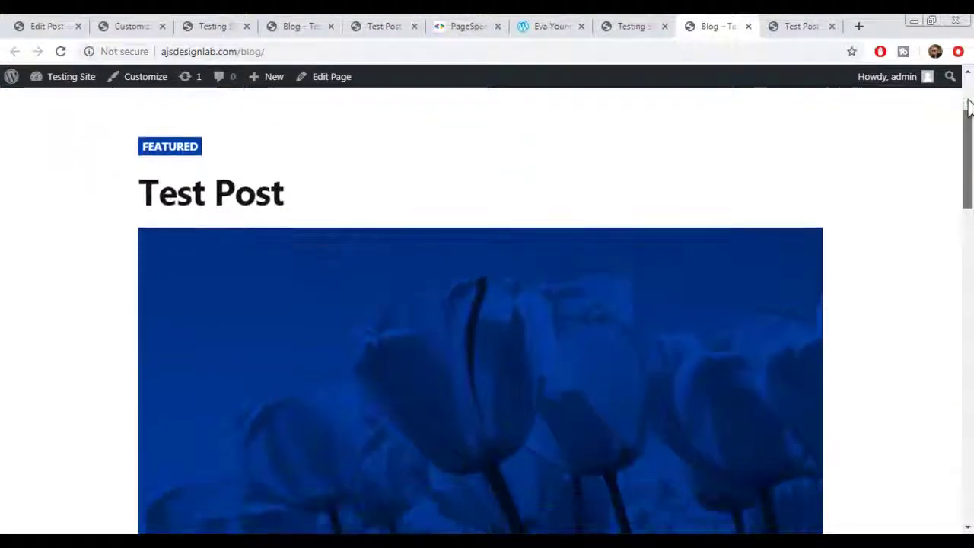
{"action": "scroll", "coordinate": [969, 108], "scroll_direction": "down", "scroll_amount": 1}
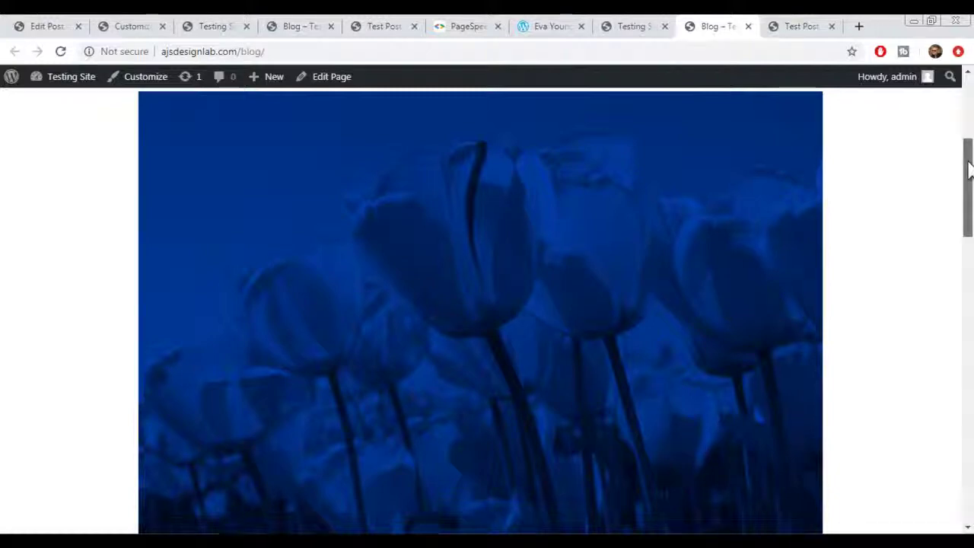
{"action": "scroll", "coordinate": [967, 168], "scroll_direction": "down", "scroll_amount": 1}
{"action": "scroll", "coordinate": [968, 163], "scroll_direction": "down", "scroll_amount": 2}
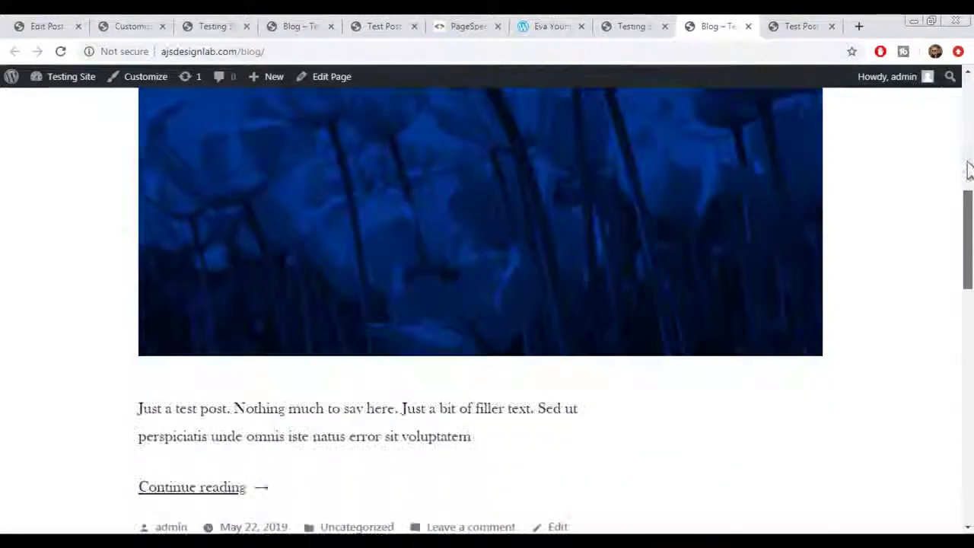
{"action": "scroll", "coordinate": [967, 166], "scroll_direction": "down", "scroll_amount": 3}
{"action": "scroll", "coordinate": [969, 175], "scroll_direction": "down", "scroll_amount": 1}
{"action": "scroll", "coordinate": [967, 186], "scroll_direction": "down", "scroll_amount": 2}
{"action": "scroll", "coordinate": [967, 229], "scroll_direction": "down", "scroll_amount": 1}
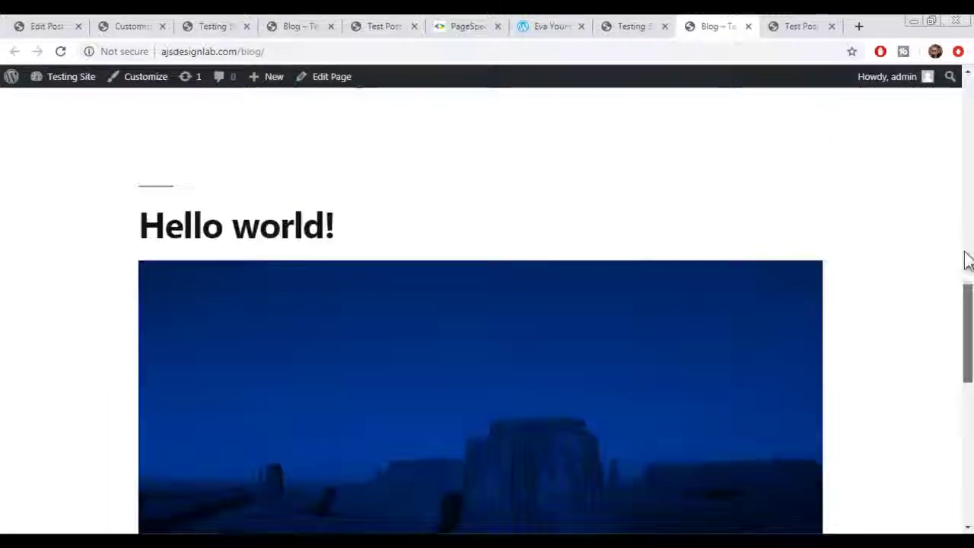
{"action": "scroll", "coordinate": [968, 272], "scroll_direction": "down", "scroll_amount": 1}
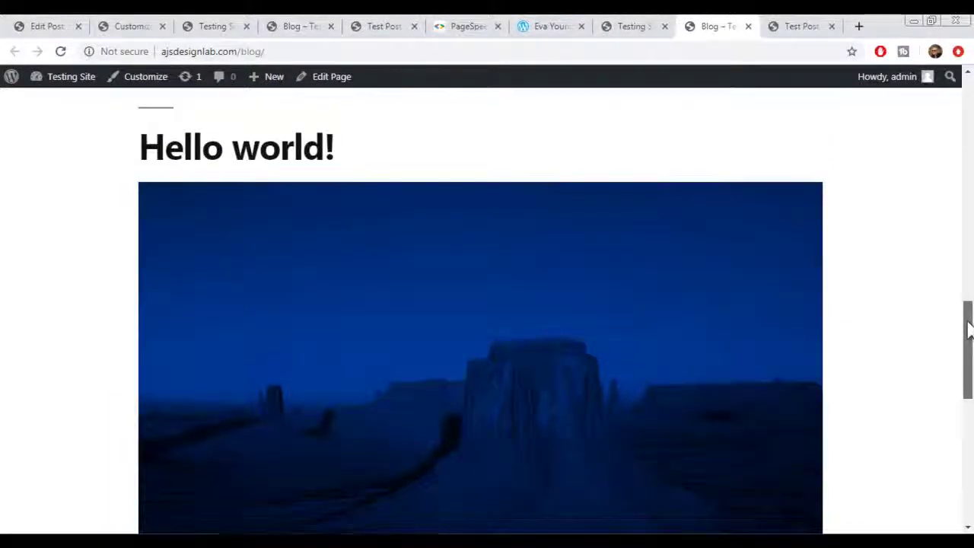
{"action": "left_click_drag", "start_coordinate": [969, 328], "coordinate": [970, 332]}
{"action": "scroll", "coordinate": [969, 331], "scroll_direction": "up", "scroll_amount": 2}
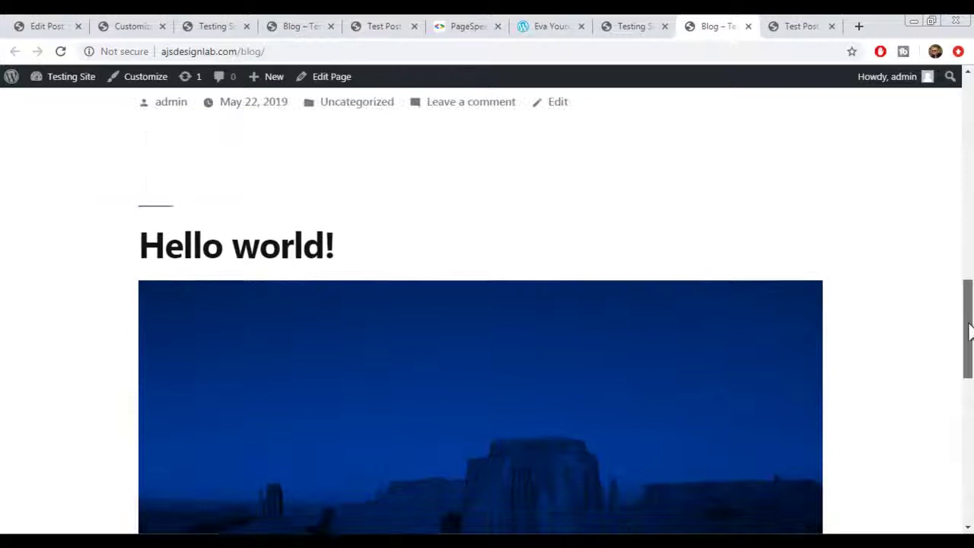
{"action": "scroll", "coordinate": [970, 331], "scroll_direction": "up", "scroll_amount": 10}
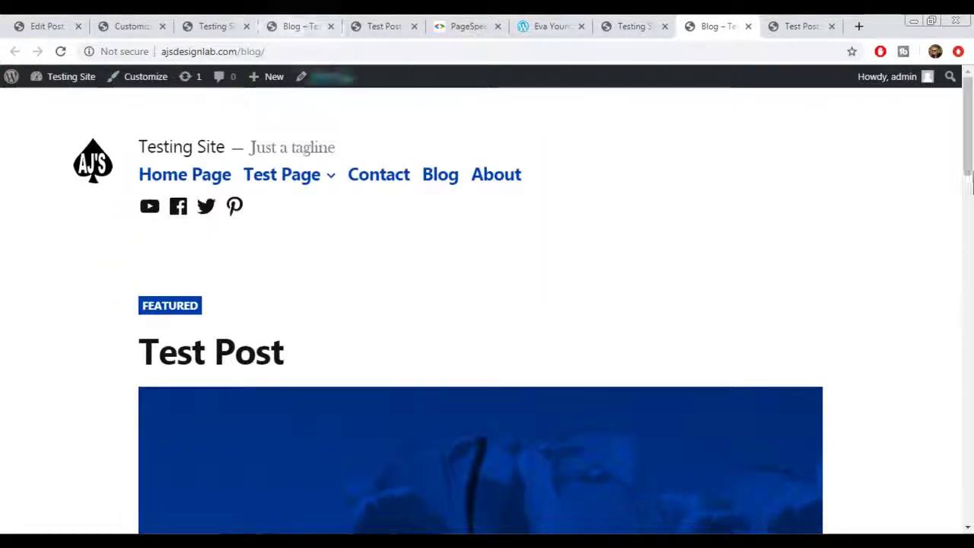
- Show the restyled Blog page with Test Post's short, wide featured banner
{"action": "left_click", "coordinate": [293, 26]}
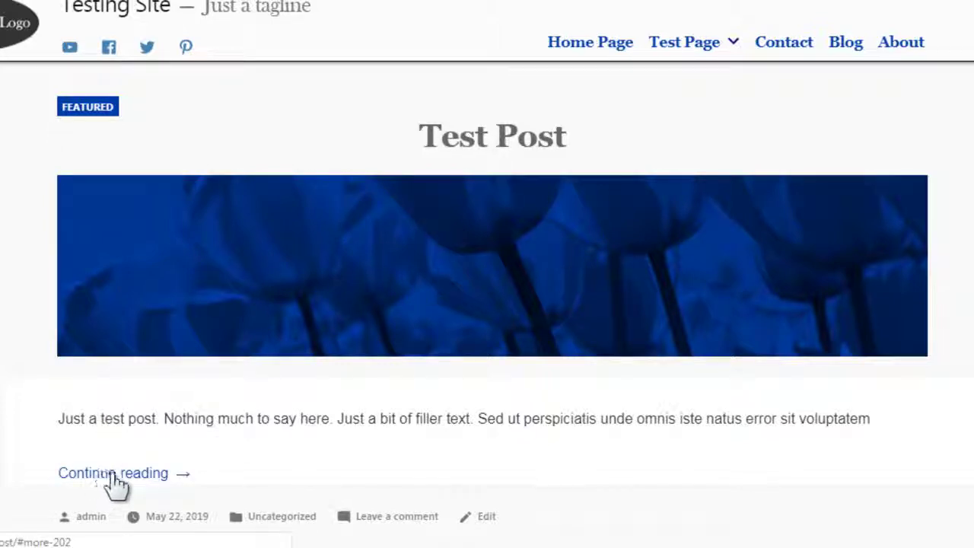
- Open Test Post in the editor and scroll the Document settings to the Excerpt field
{"action": "left_click", "coordinate": [143, 481]}
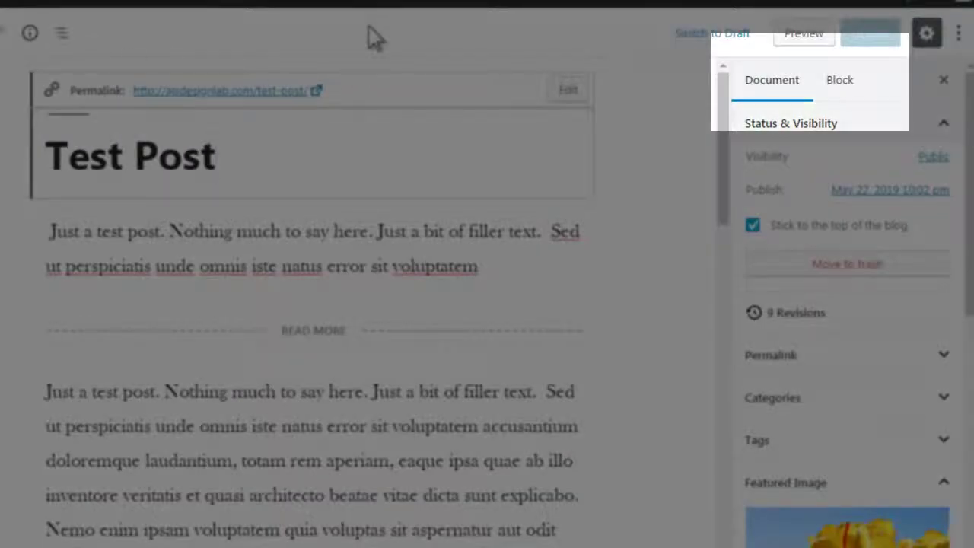
{"action": "left_click", "coordinate": [770, 88]}
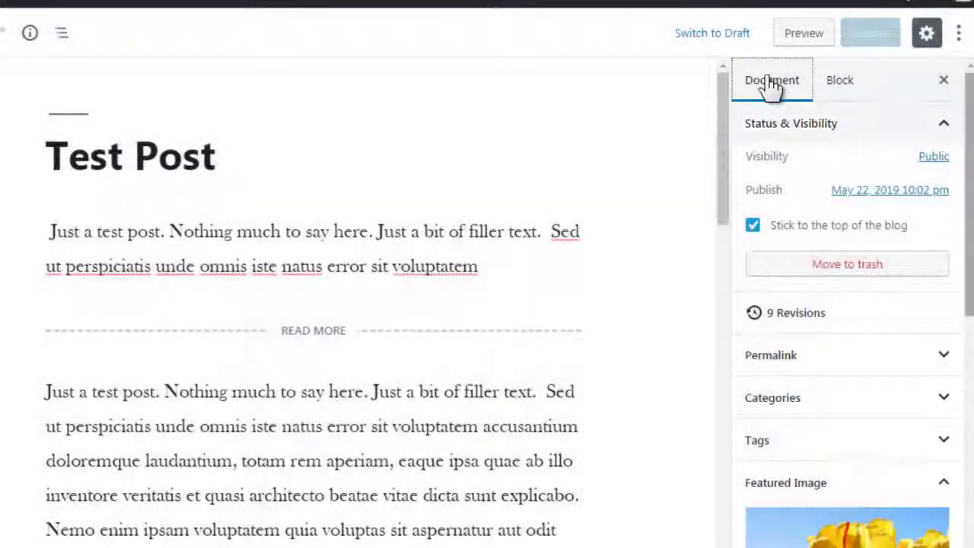
{"action": "scroll", "coordinate": [787, 89], "scroll_direction": "down", "scroll_amount": 2}
{"action": "scroll", "coordinate": [875, 103], "scroll_direction": "down", "scroll_amount": 3}
{"action": "scroll", "coordinate": [958, 116], "scroll_direction": "down", "scroll_amount": 2}
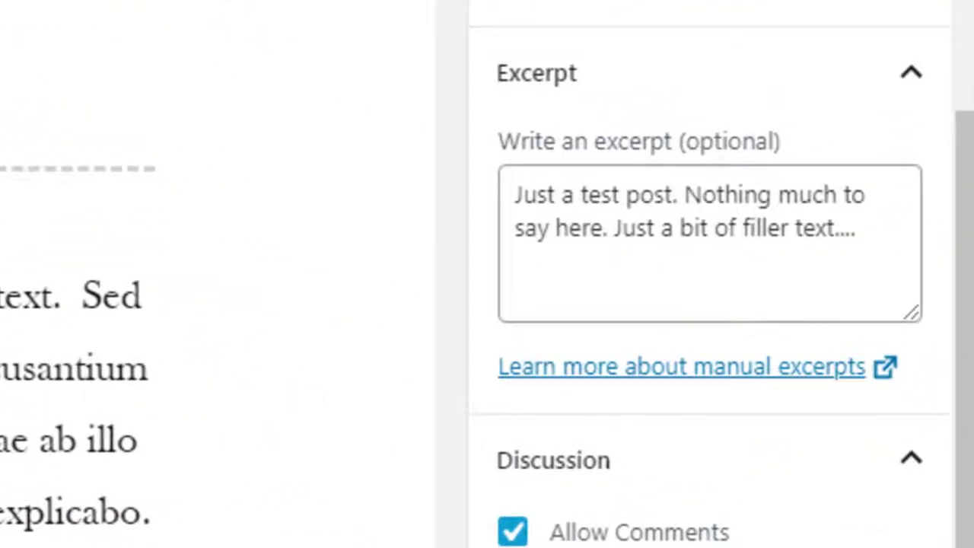
- Select all of Test Post's manual excerpt text and delete it
{"action": "left_click_drag", "start_coordinate": [916, 359], "coordinate": [871, 349]}
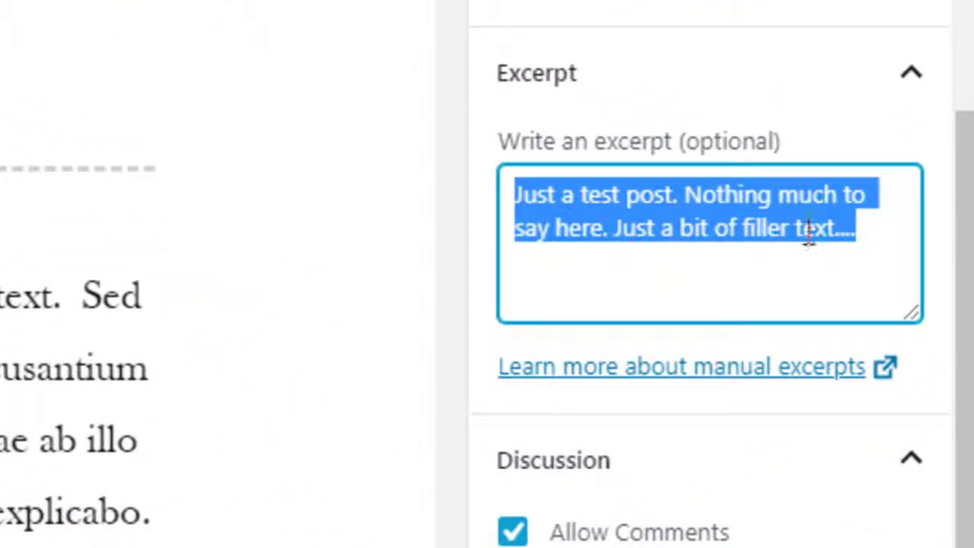
{"action": "left_click_drag", "start_coordinate": [761, 204], "coordinate": [642, 199]}
{"action": "key", "text": "BackSpace"}
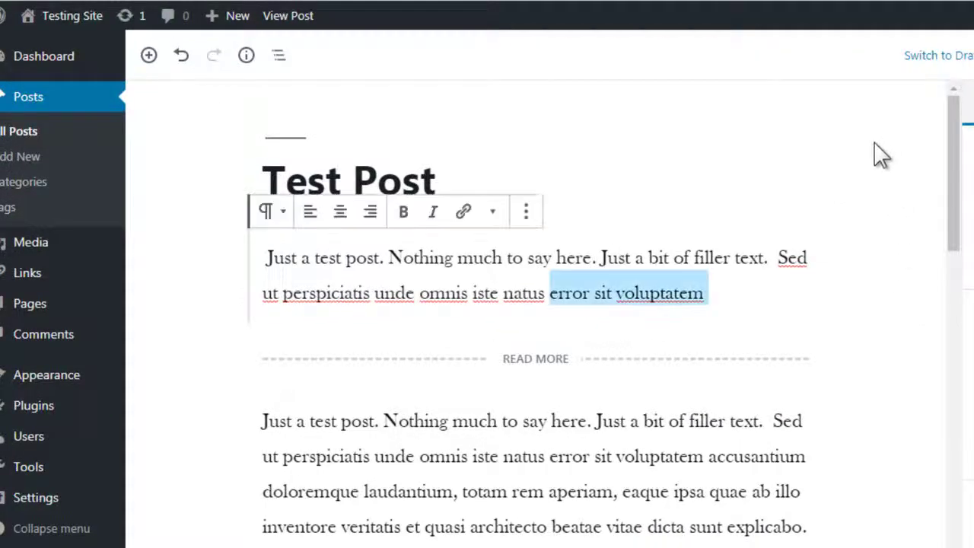
{"action": "triple_click", "coordinate": [500, 274]}
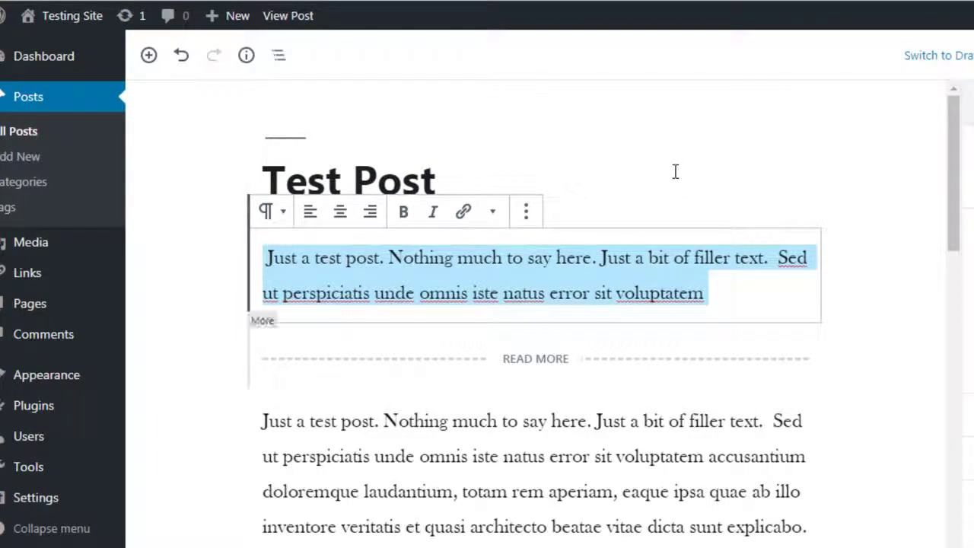
{"action": "key", "text": "ctrl+grave"}
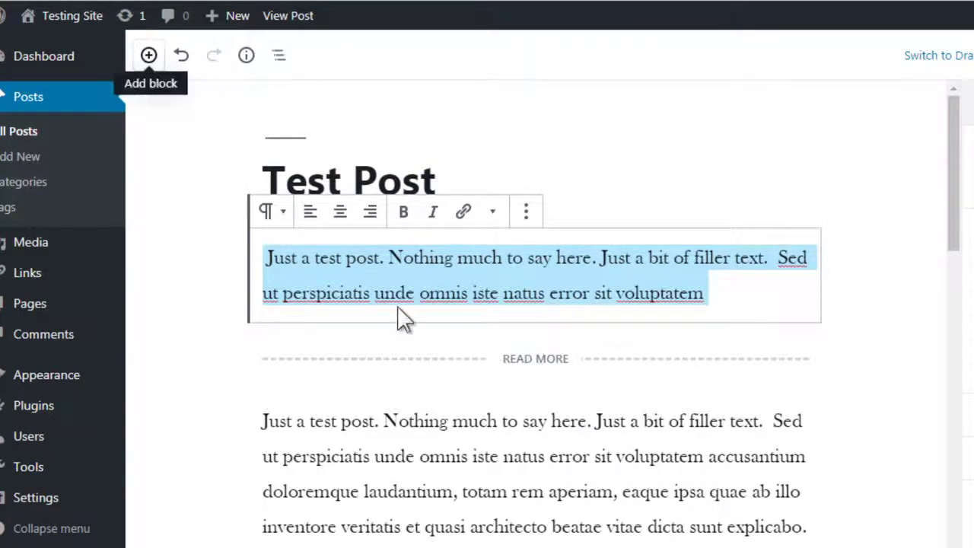
{"action": "key", "text": "Return"}
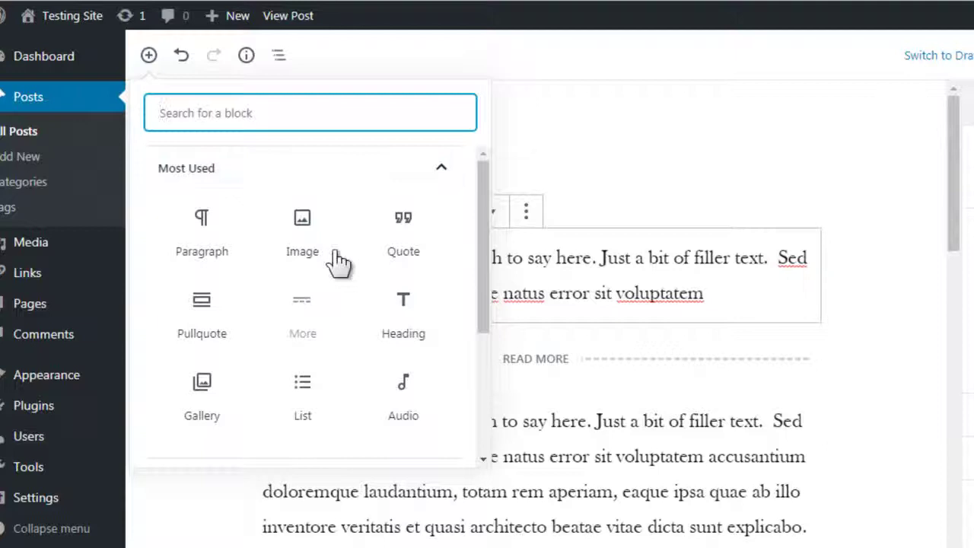
{"action": "scroll", "coordinate": [270, 190], "scroll_direction": "down", "scroll_amount": 3}
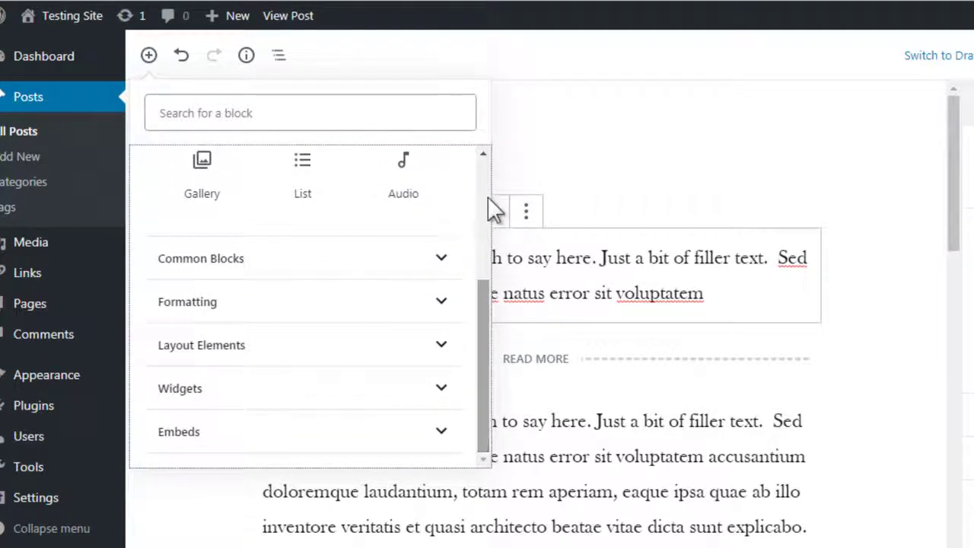
{"action": "left_click", "coordinate": [426, 344]}
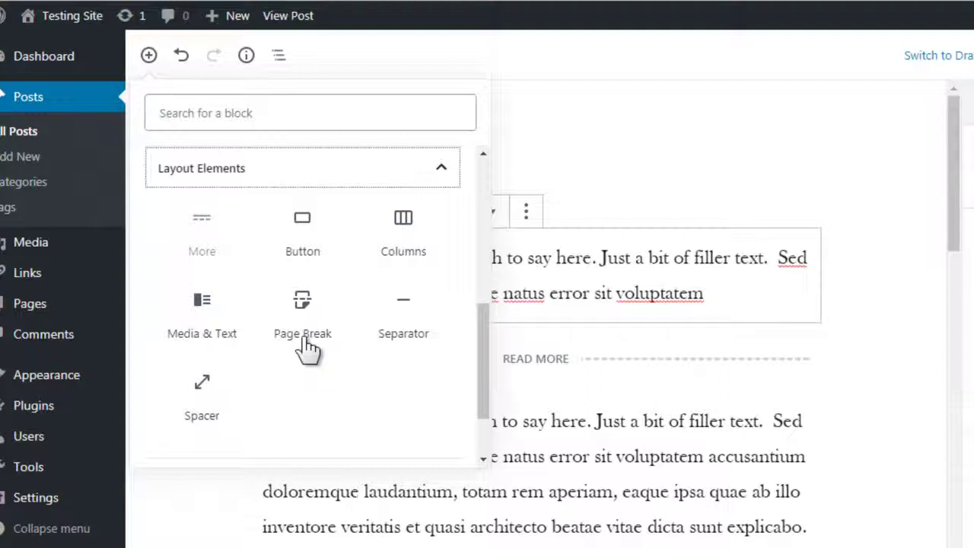
{"action": "left_click", "coordinate": [209, 229]}
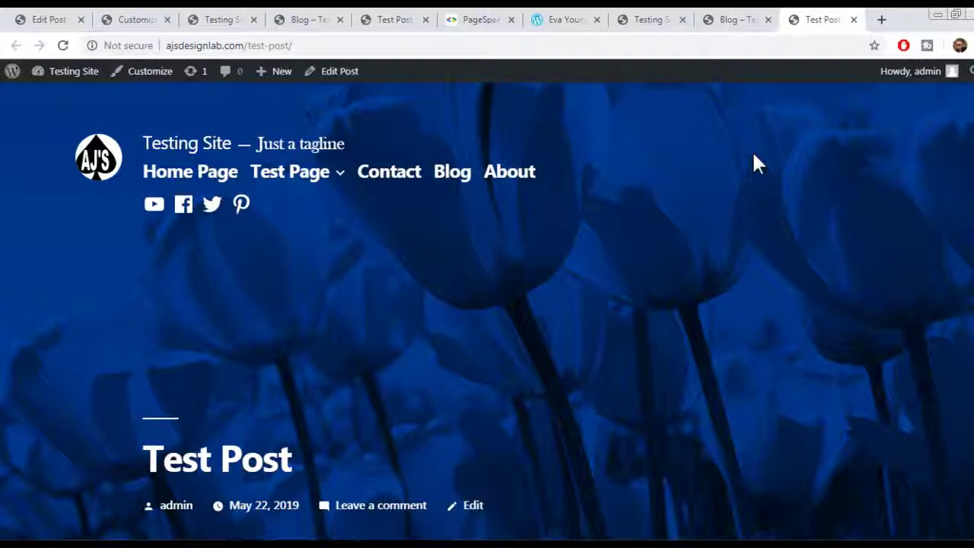
- Scroll through the unstyled Test Post's body and back up to the tulip banner
{"action": "scroll", "coordinate": [763, 160], "scroll_direction": "down", "scroll_amount": 2}
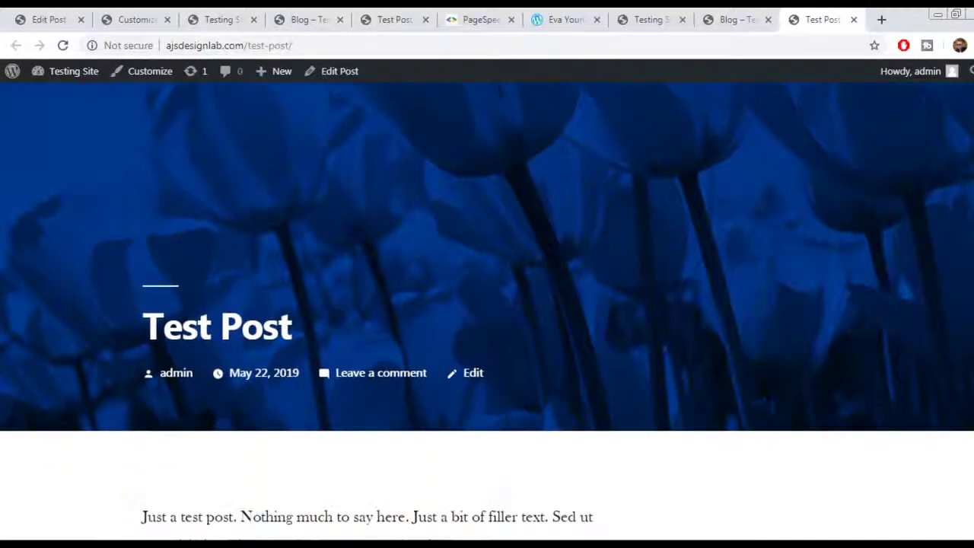
{"action": "scroll", "coordinate": [763, 159], "scroll_direction": "down", "scroll_amount": 3}
{"action": "scroll", "coordinate": [763, 160], "scroll_direction": "down", "scroll_amount": 2}
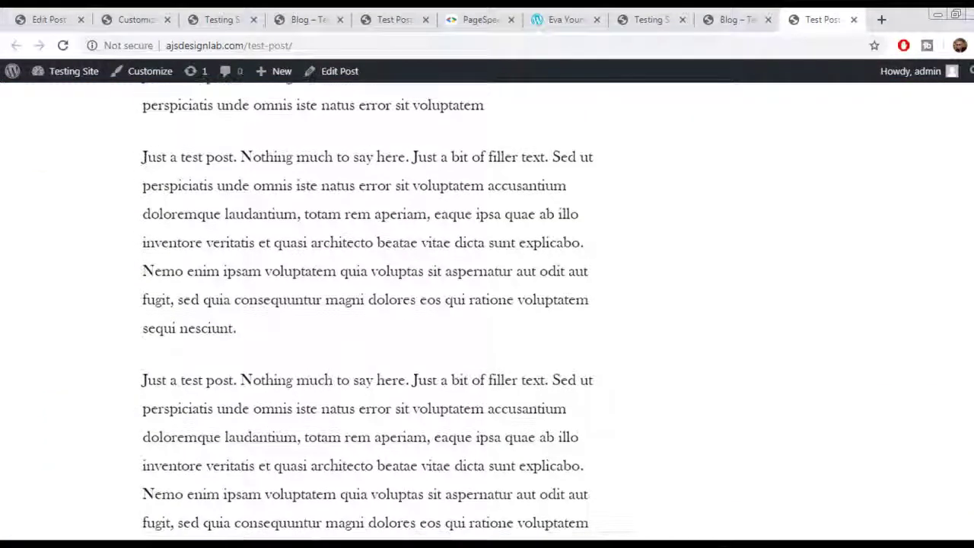
{"action": "scroll", "coordinate": [763, 160], "scroll_direction": "up", "scroll_amount": 5}
{"action": "scroll", "coordinate": [763, 160], "scroll_direction": "up", "scroll_amount": 3}
{"action": "scroll", "coordinate": [486, 312], "scroll_direction": "up", "scroll_amount": 1}
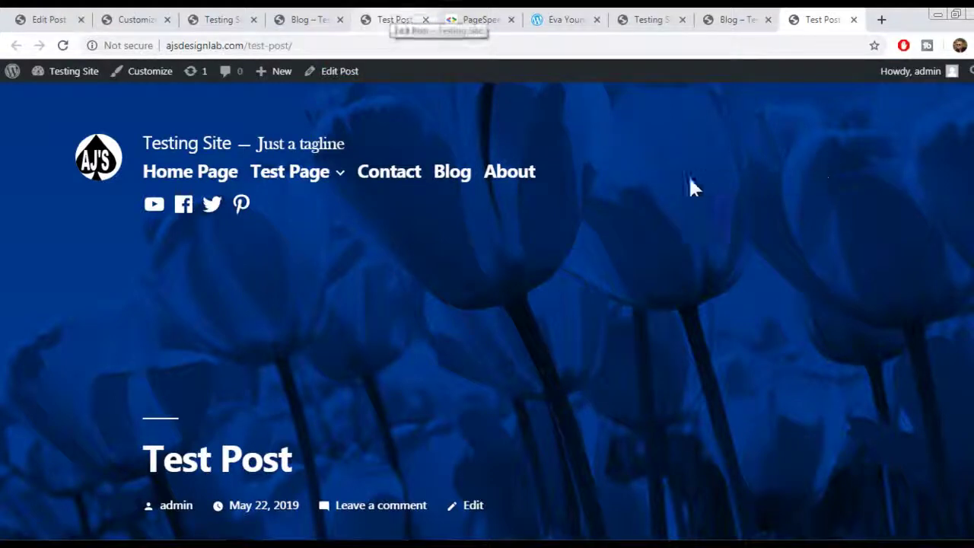
- View the restyled Test Post, then bring the narrow Hello world! window forward
{"action": "left_click", "coordinate": [390, 21]}
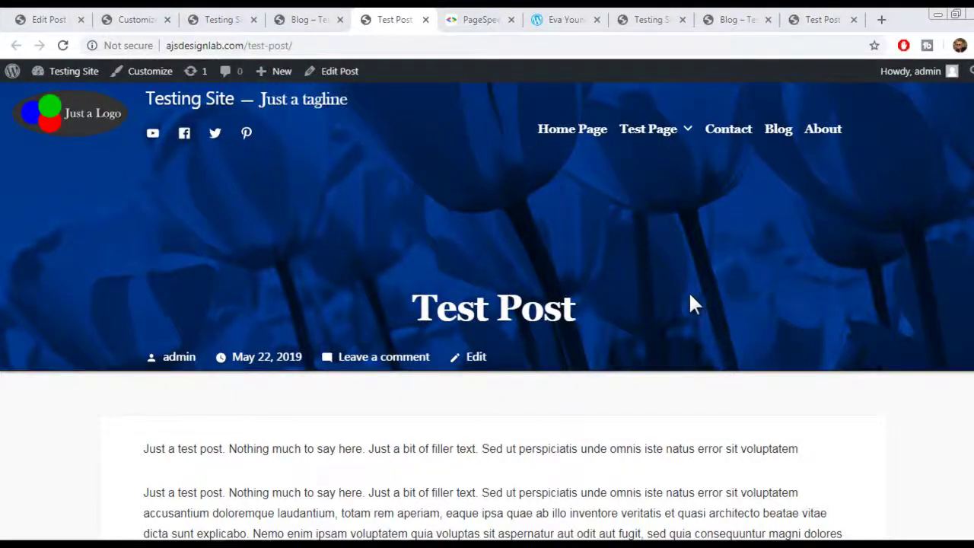
{"action": "left_click", "coordinate": [243, 533]}
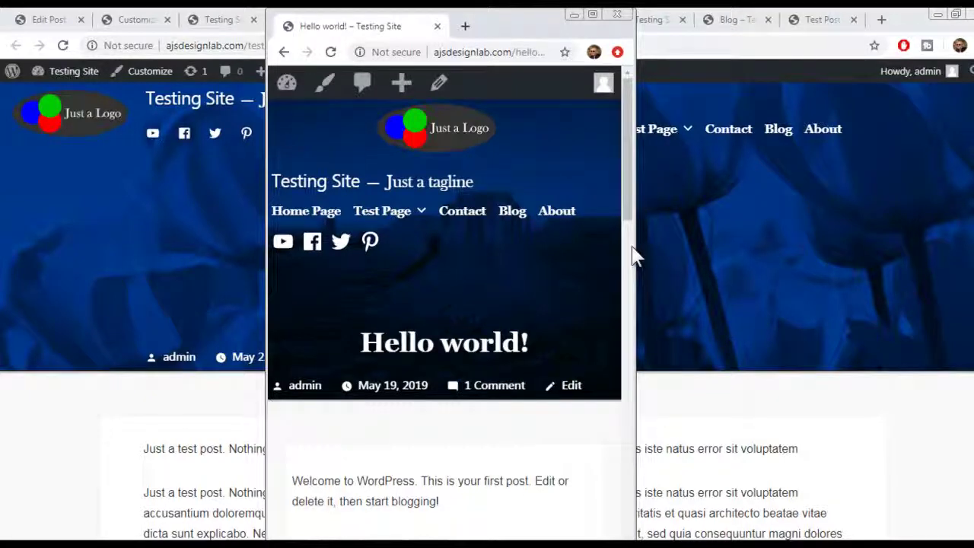
{"action": "scroll", "coordinate": [635, 256], "scroll_direction": "down", "scroll_amount": 2}
{"action": "scroll", "coordinate": [635, 256], "scroll_direction": "down", "scroll_amount": 2}
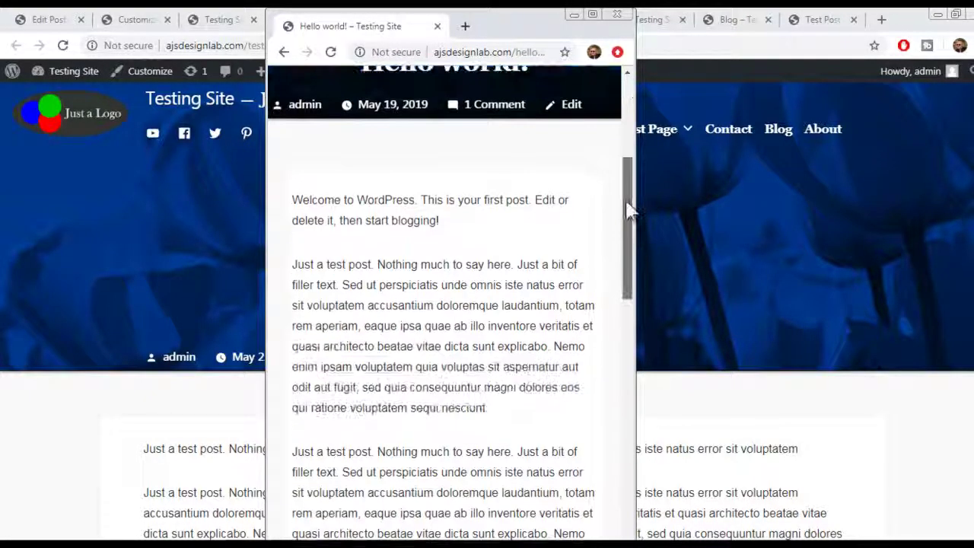
{"action": "scroll", "coordinate": [630, 220], "scroll_direction": "up", "scroll_amount": 3}
{"action": "scroll", "coordinate": [630, 251], "scroll_direction": "up", "scroll_amount": 1}
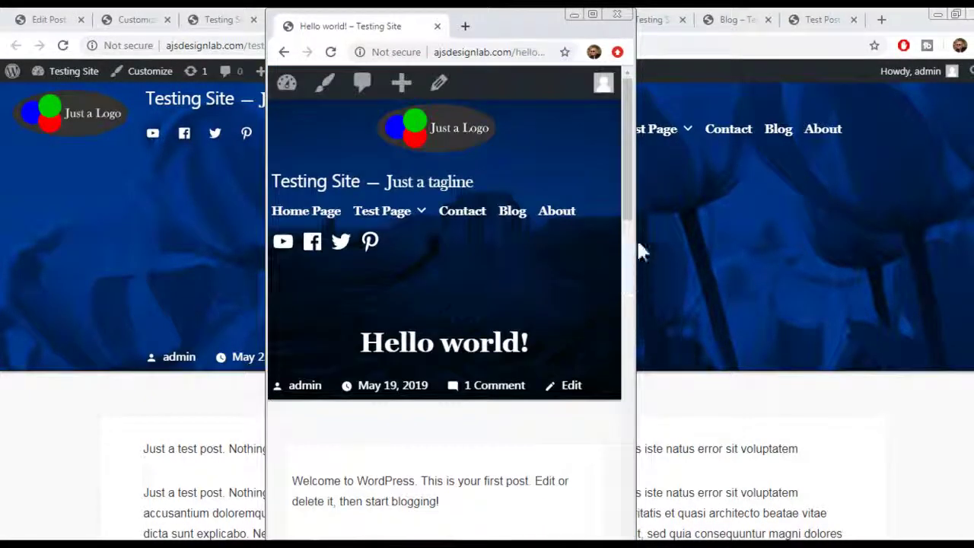
{"action": "mouse_move", "coordinate": [637, 226]}
{"action": "left_mouse_down"}
{"action": "mouse_move", "coordinate": [676, 241]}
{"action": "mouse_move", "coordinate": [889, 253]}
{"action": "left_mouse_up"}
- Return to the full-screen restyled Test Post and scroll briefly down and back up
{"action": "left_click", "coordinate": [574, 15]}
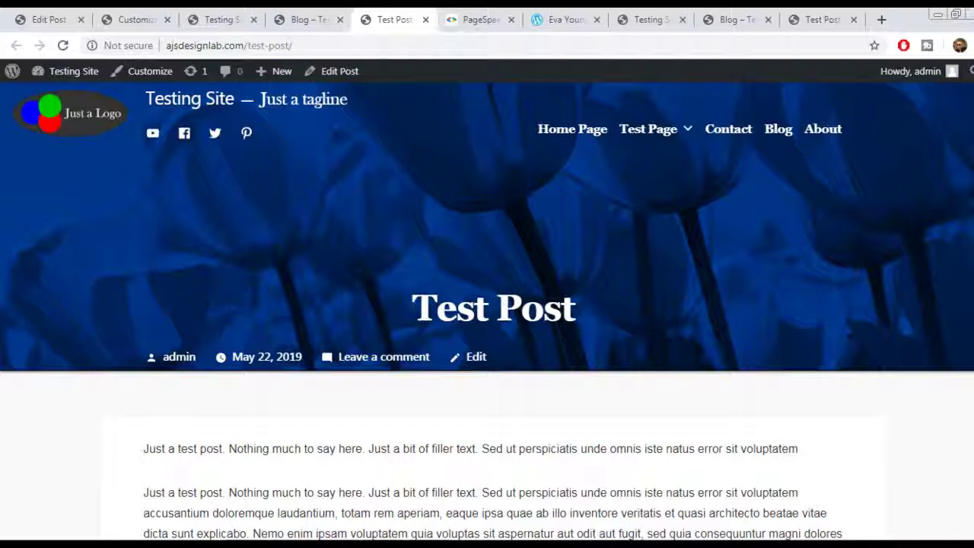
{"action": "scroll", "coordinate": [487, 305], "scroll_direction": "down", "scroll_amount": 3}
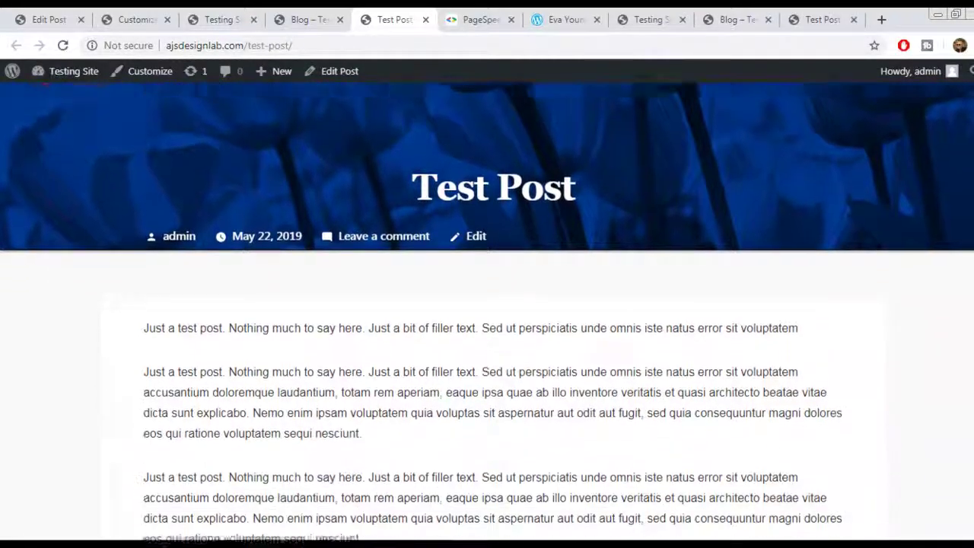
{"action": "scroll", "coordinate": [487, 304], "scroll_direction": "up", "scroll_amount": 3}
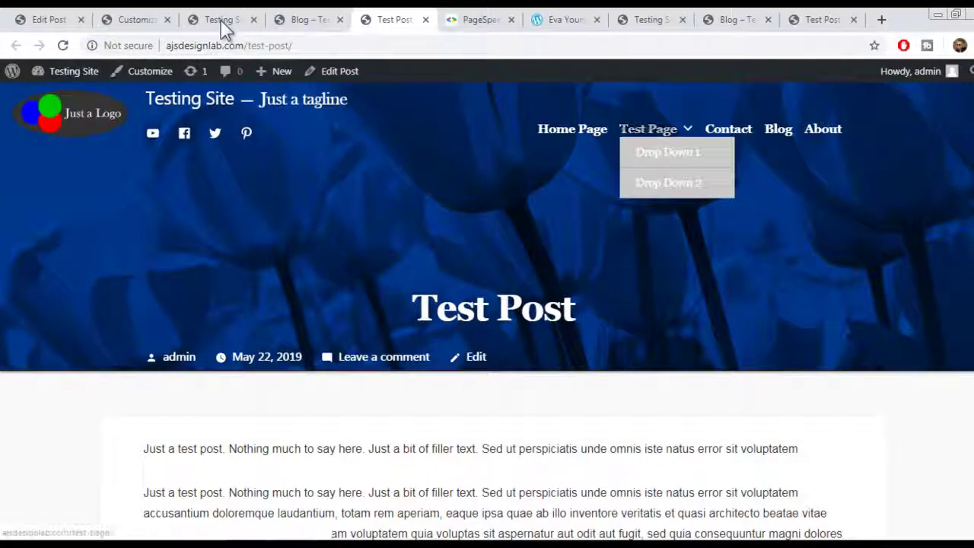
- Open the restyled Test Page, scroll through its photo and quote, and reload it
{"action": "left_click", "coordinate": [648, 131]}
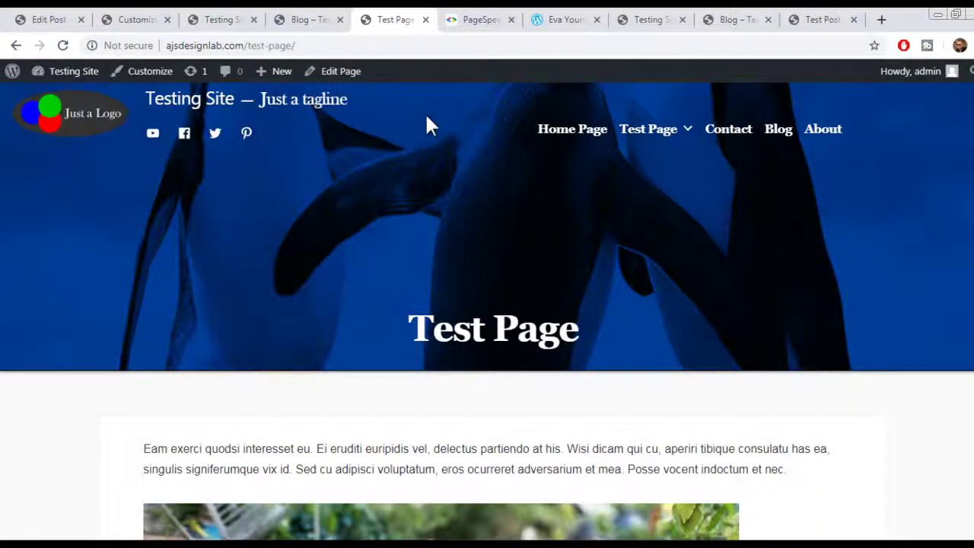
{"action": "scroll", "coordinate": [956, 130], "scroll_direction": "down", "scroll_amount": 3}
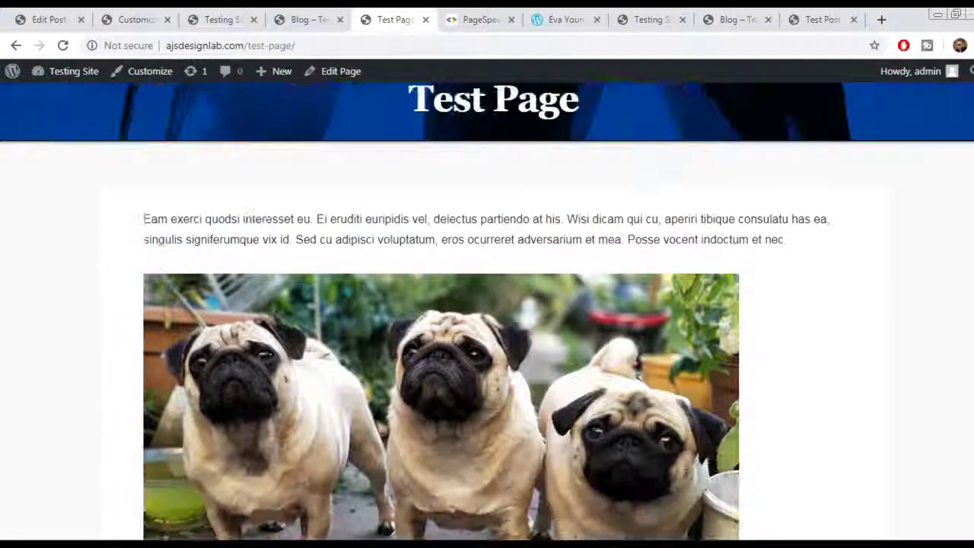
{"action": "scroll", "coordinate": [487, 304], "scroll_direction": "down", "scroll_amount": 5}
{"action": "scroll", "coordinate": [487, 304], "scroll_direction": "down", "scroll_amount": 1}
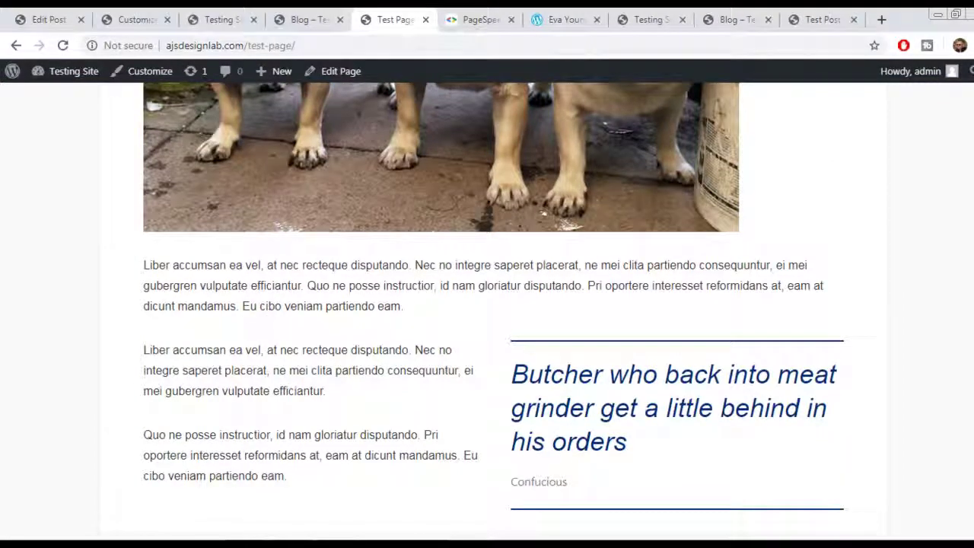
{"action": "scroll", "coordinate": [487, 304], "scroll_direction": "up", "scroll_amount": 1}
{"action": "scroll", "coordinate": [487, 304], "scroll_direction": "up", "scroll_amount": 6}
{"action": "scroll", "coordinate": [487, 305], "scroll_direction": "up", "scroll_amount": 2}
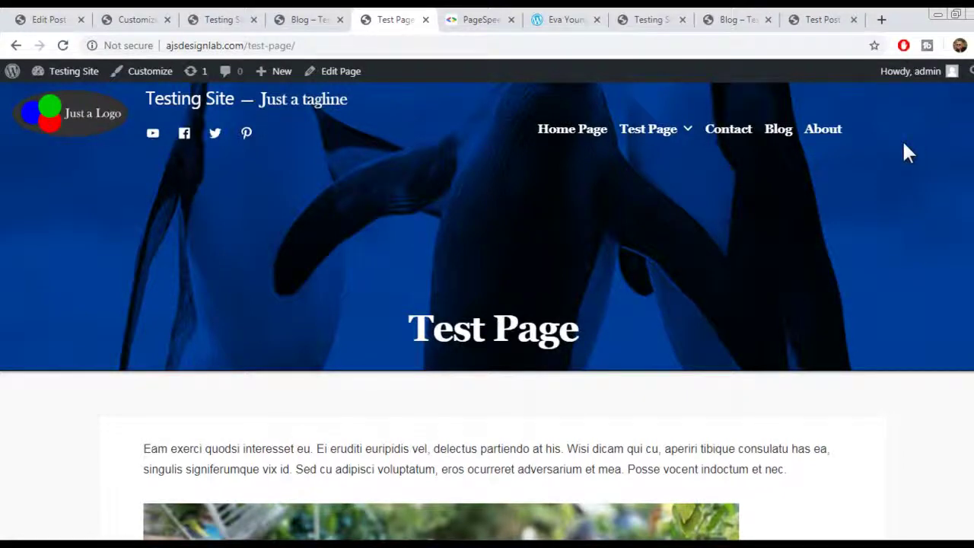
{"action": "key", "text": "F5"}
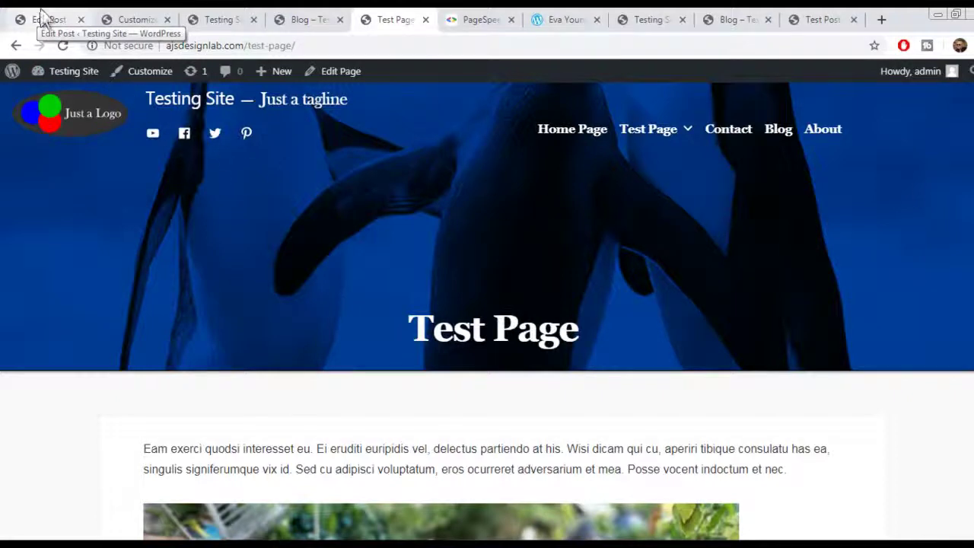
- Leave the Test Post editor for Appearance > Customize, confirming Leave in the dialog
{"action": "left_click", "coordinate": [39, 21]}
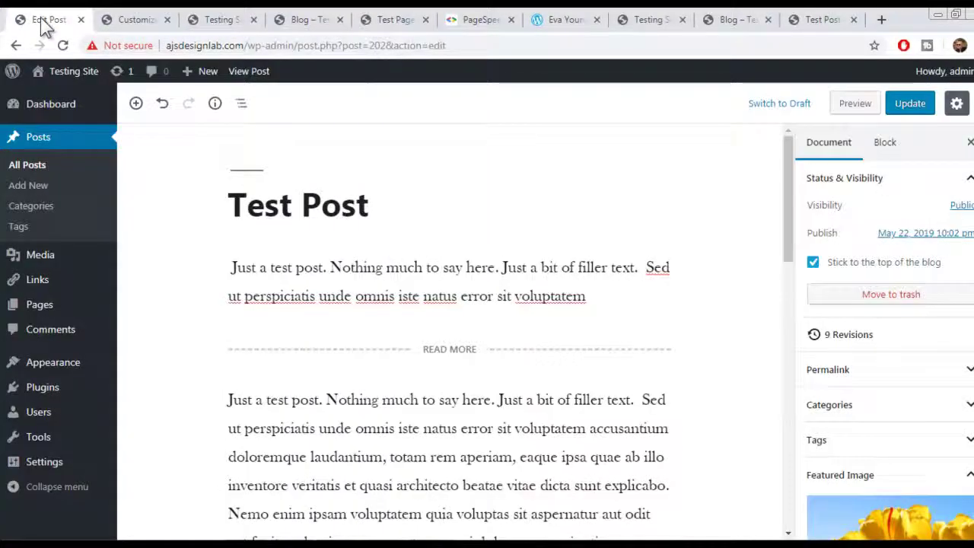
{"action": "mouse_move", "coordinate": [52, 362]}
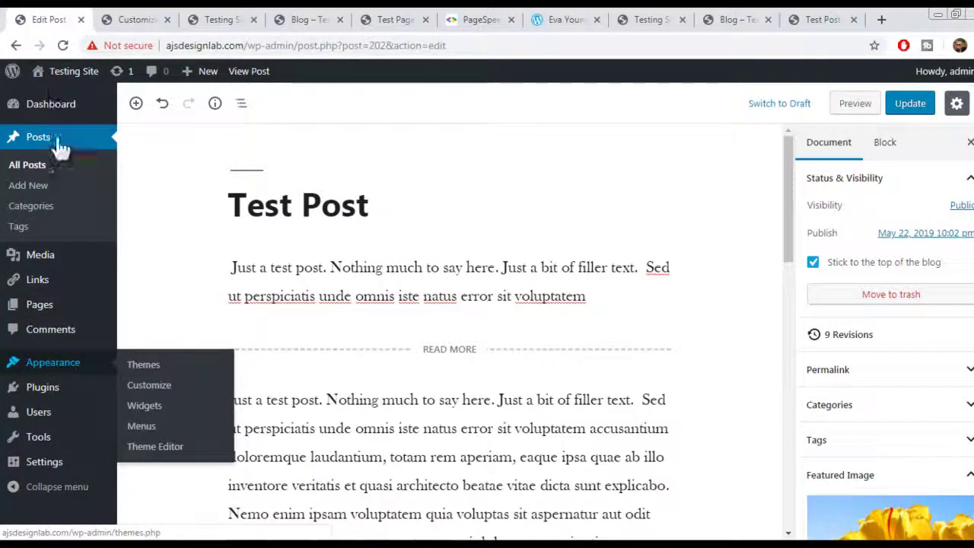
{"action": "left_click", "coordinate": [151, 384]}
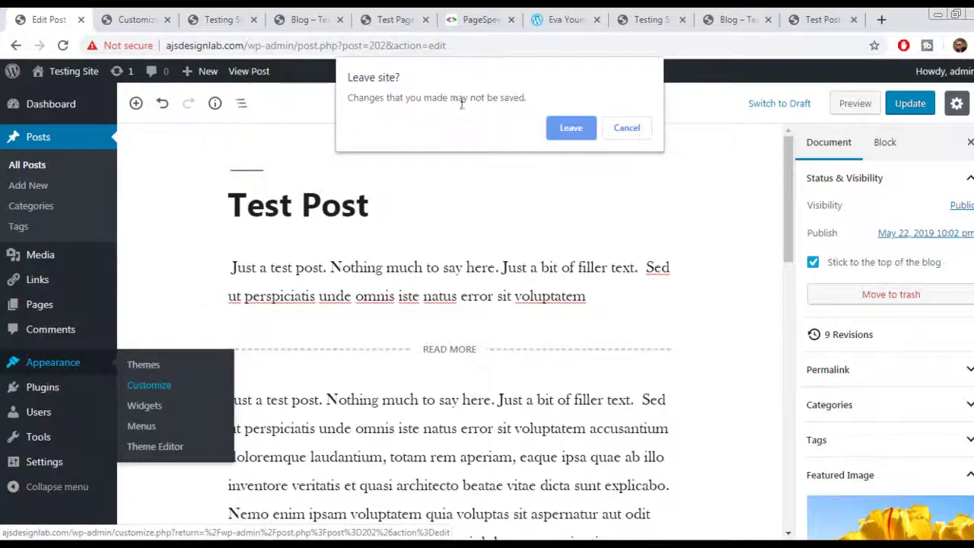
{"action": "left_click", "coordinate": [566, 129]}
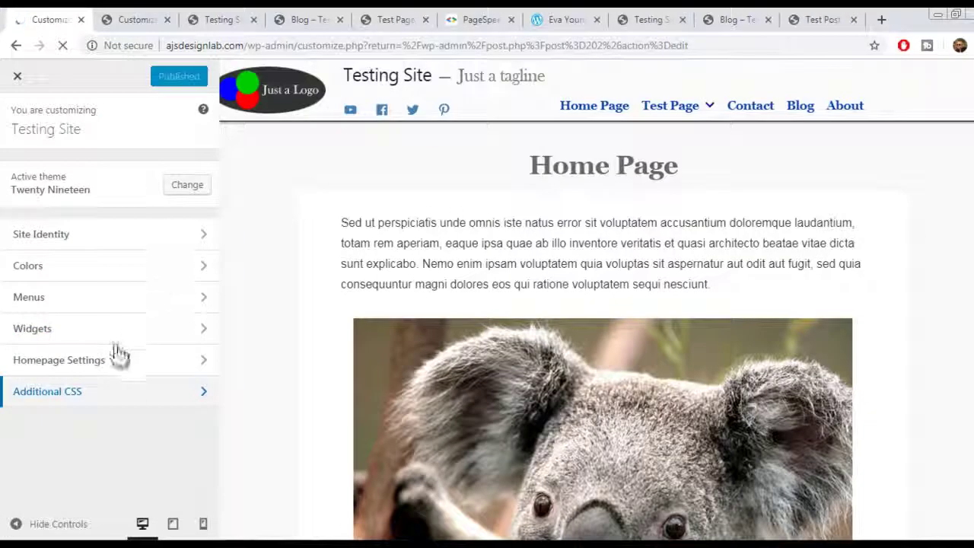
- Show the Additional CSS code and select, then clear, its top outline comment
{"action": "left_click", "coordinate": [90, 391]}
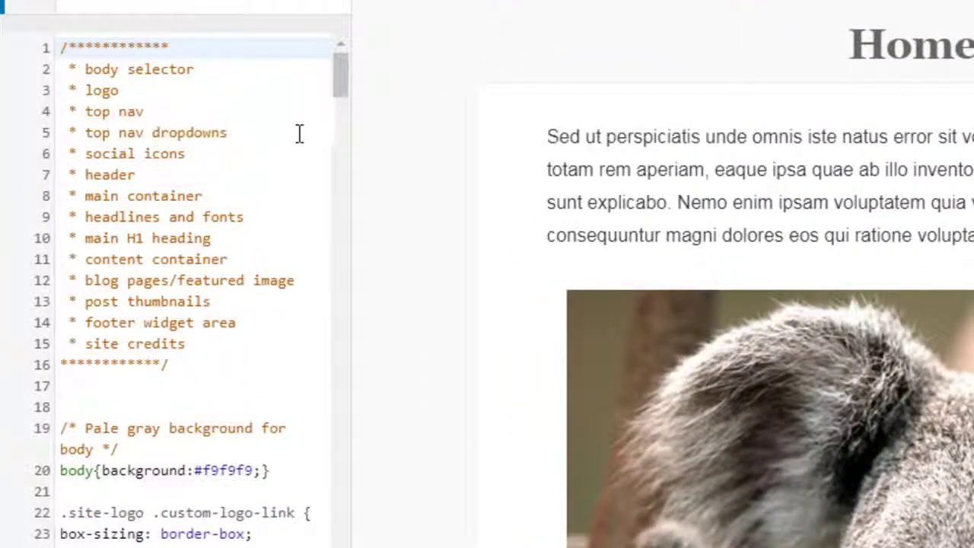
{"action": "key", "text": "shift+Down"}
{"action": "key", "text": "shift+Down"}
{"action": "key", "text": "shift+Down"}
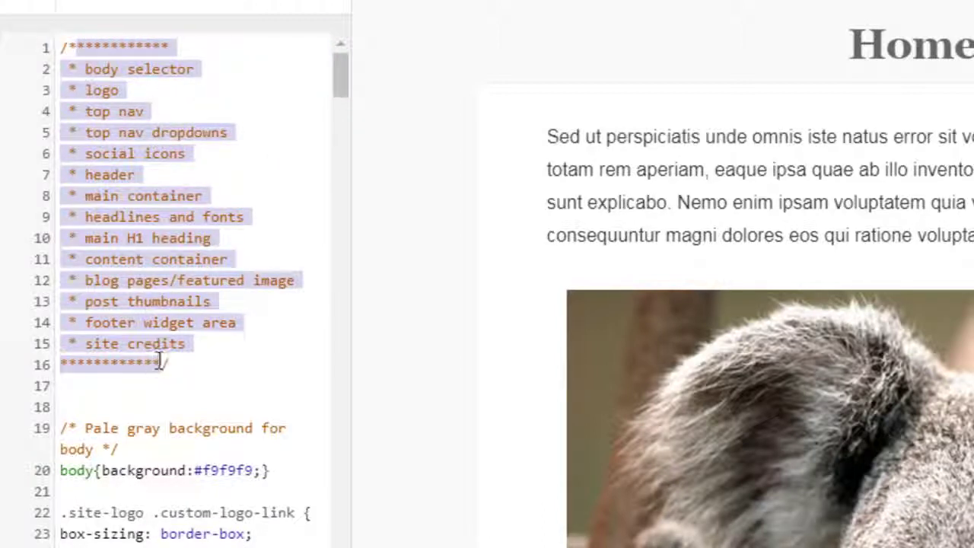
{"action": "key", "text": "ctrl+z"}
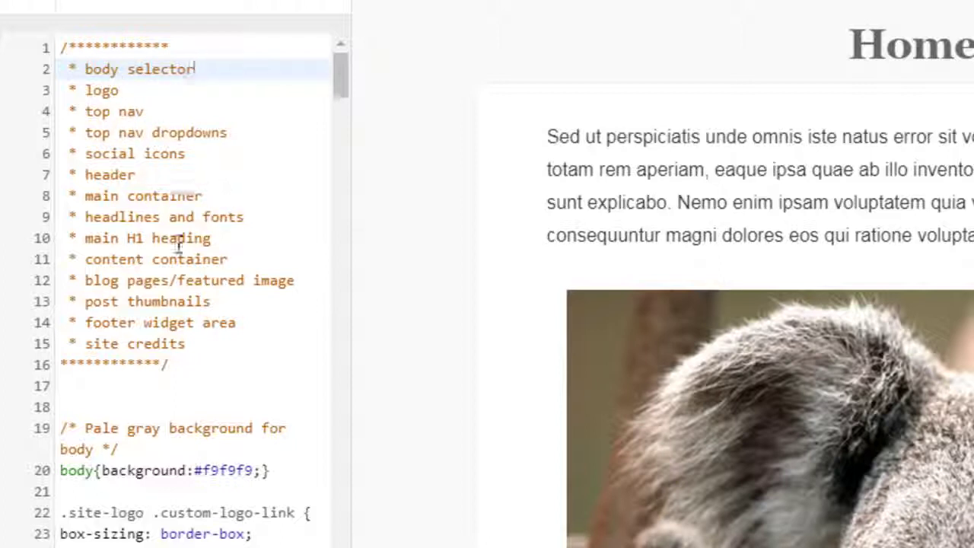
- Scroll down through the custom CSS rules and partway back up
{"action": "scroll", "coordinate": [337, 109], "scroll_direction": "down", "scroll_amount": 3}
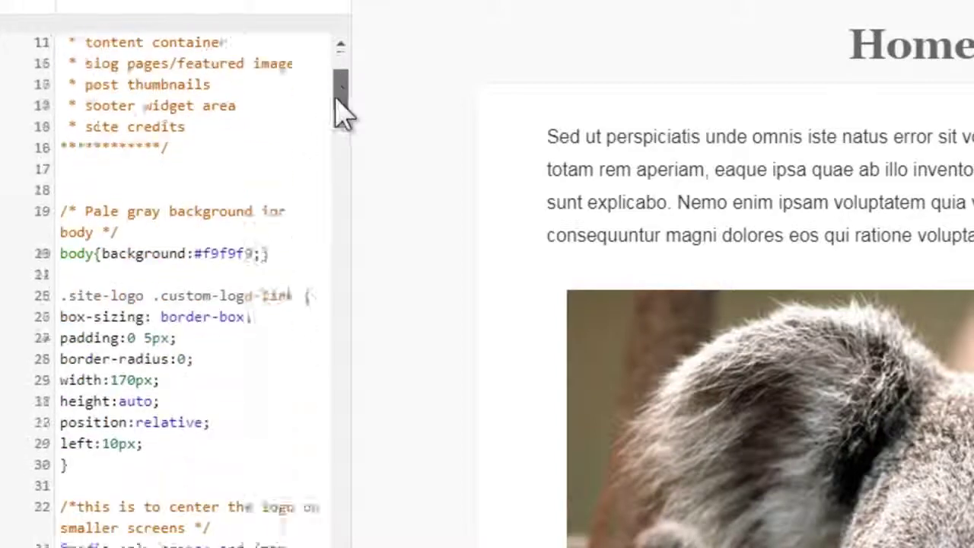
{"action": "scroll", "coordinate": [337, 93], "scroll_direction": "down", "scroll_amount": 5}
{"action": "scroll", "coordinate": [337, 87], "scroll_direction": "down", "scroll_amount": 3}
{"action": "scroll", "coordinate": [341, 95], "scroll_direction": "down", "scroll_amount": 1}
{"action": "scroll", "coordinate": [341, 114], "scroll_direction": "down", "scroll_amount": 2}
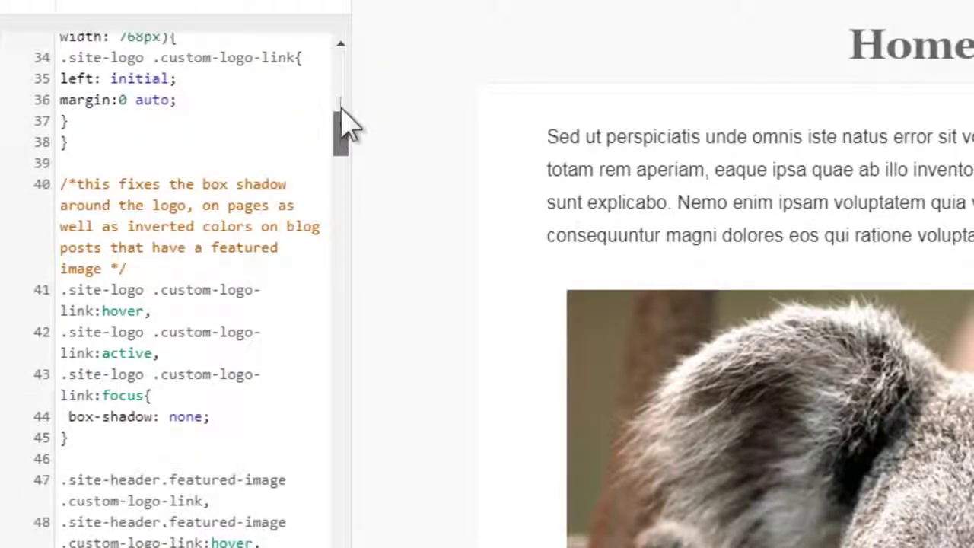
{"action": "scroll", "coordinate": [341, 135], "scroll_direction": "down", "scroll_amount": 2}
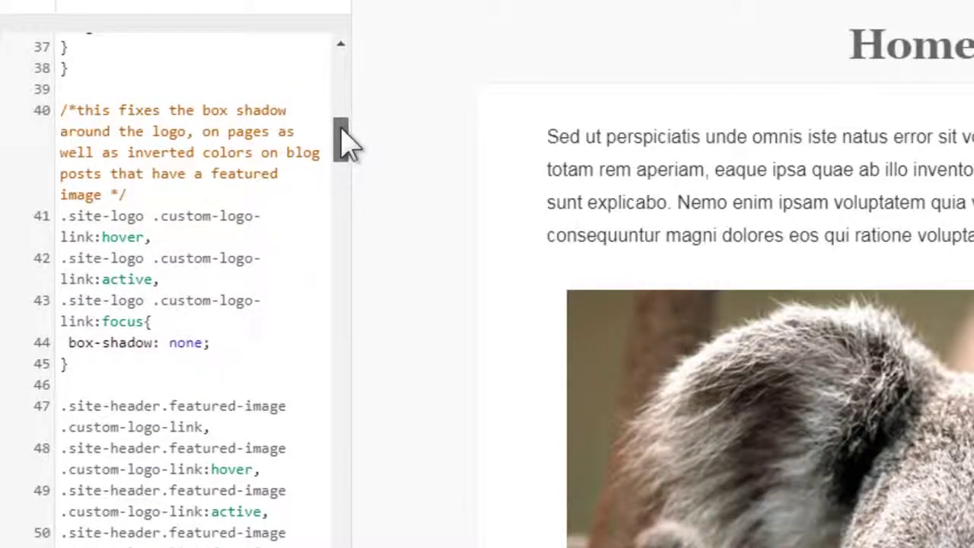
{"action": "scroll", "coordinate": [344, 144], "scroll_direction": "down", "scroll_amount": 4}
{"action": "scroll", "coordinate": [343, 147], "scroll_direction": "down", "scroll_amount": 1}
{"action": "scroll", "coordinate": [343, 148], "scroll_direction": "down", "scroll_amount": 2}
{"action": "scroll", "coordinate": [346, 159], "scroll_direction": "down", "scroll_amount": 3}
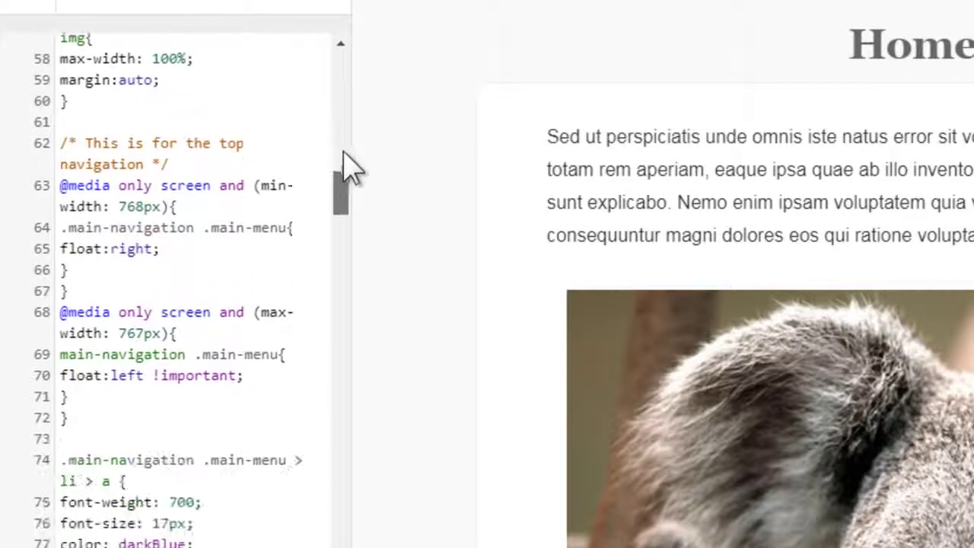
{"action": "scroll", "coordinate": [357, 196], "scroll_direction": "down", "scroll_amount": 5}
{"action": "scroll", "coordinate": [365, 203], "scroll_direction": "down", "scroll_amount": 5}
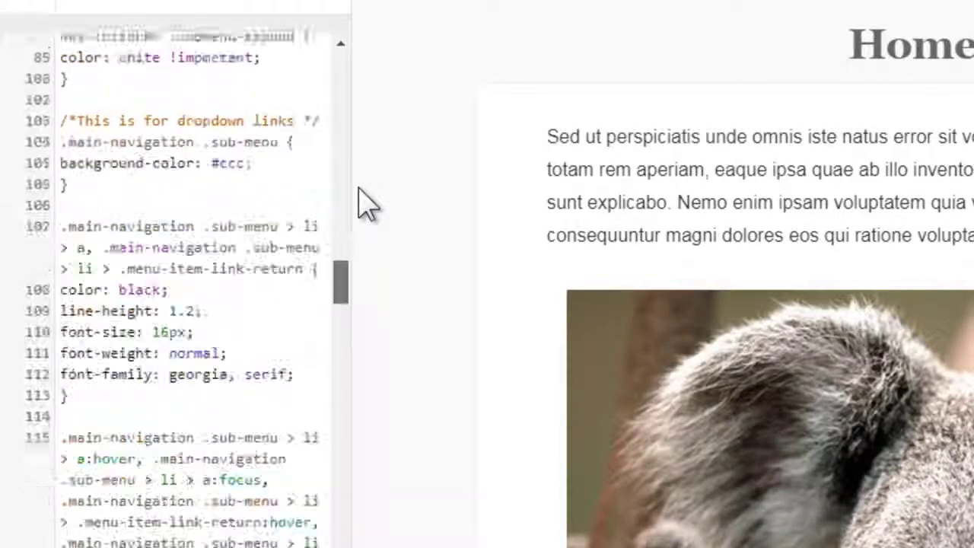
{"action": "scroll", "coordinate": [368, 204], "scroll_direction": "down", "scroll_amount": 5}
{"action": "scroll", "coordinate": [363, 202], "scroll_direction": "down", "scroll_amount": 3}
{"action": "scroll", "coordinate": [360, 239], "scroll_direction": "down", "scroll_amount": 4}
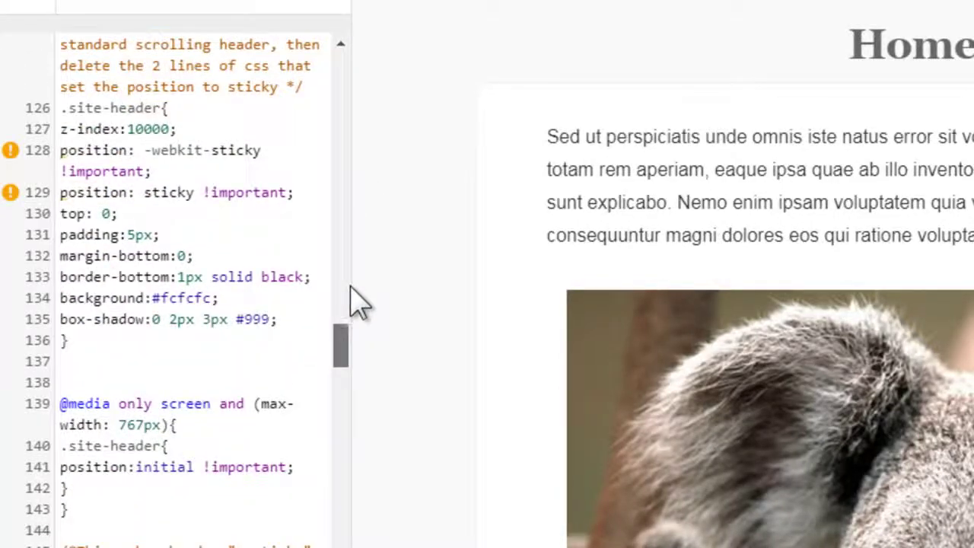
{"action": "scroll", "coordinate": [351, 304], "scroll_direction": "up", "scroll_amount": 12}
{"action": "scroll", "coordinate": [352, 322], "scroll_direction": "up", "scroll_amount": 15}
{"action": "scroll", "coordinate": [352, 322], "scroll_direction": "up", "scroll_amount": 3}
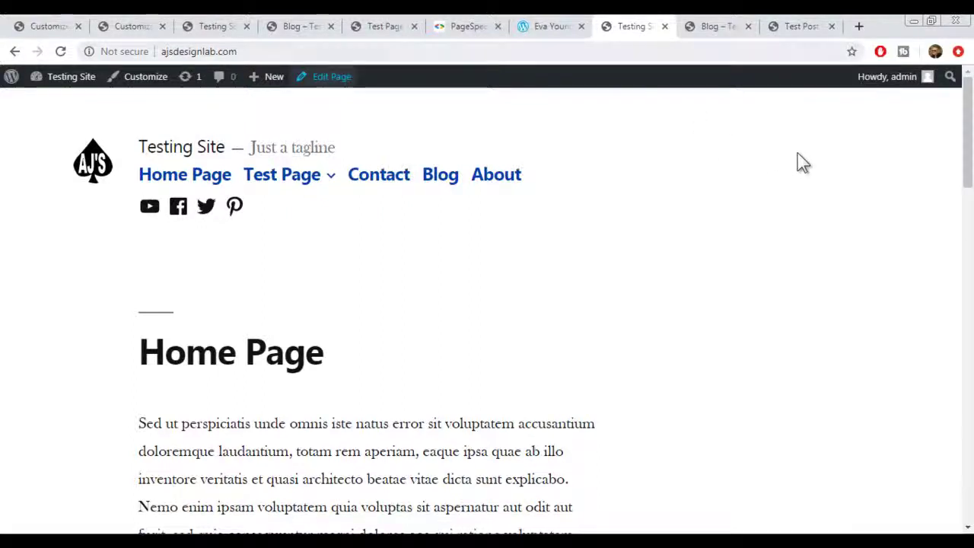
- Switch to the third 'Testing Site' tab showing the restyled home page with bordered header
{"action": "key", "text": "ctrl+3"}
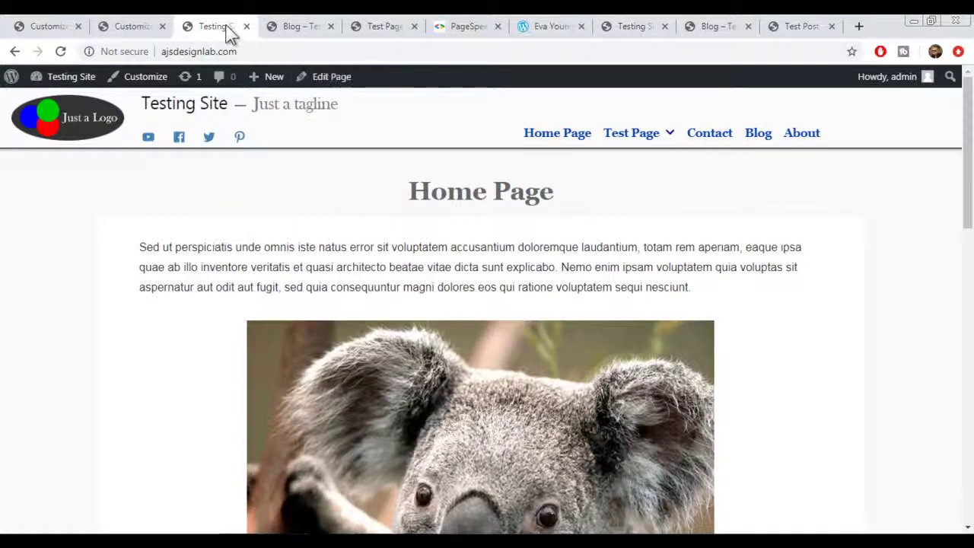